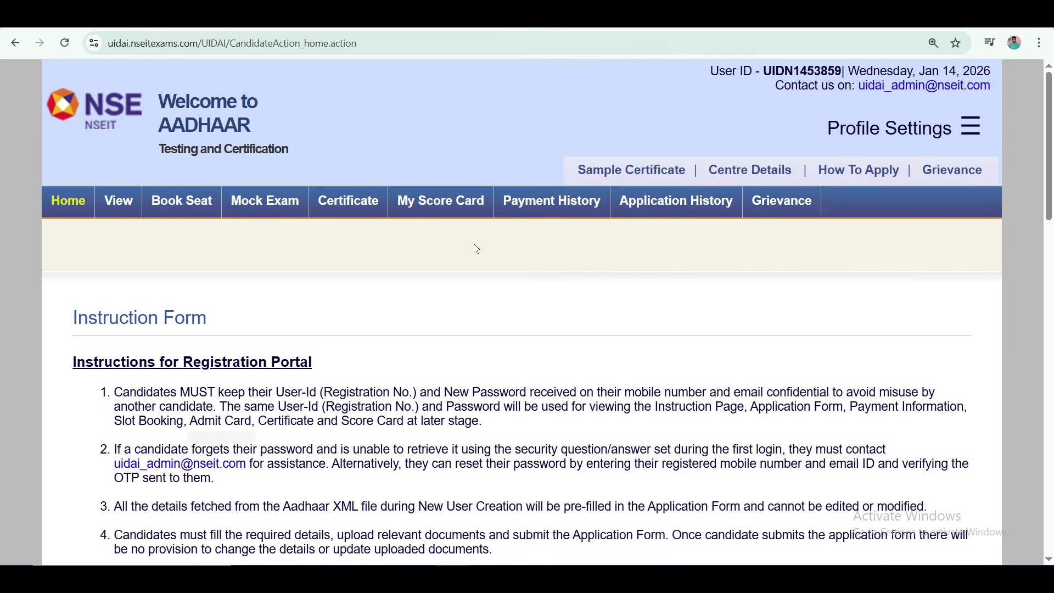
- Open the application history and check the application status, payment status, and registrar name and code
{"action": "left_click", "coordinate": [690, 204]}
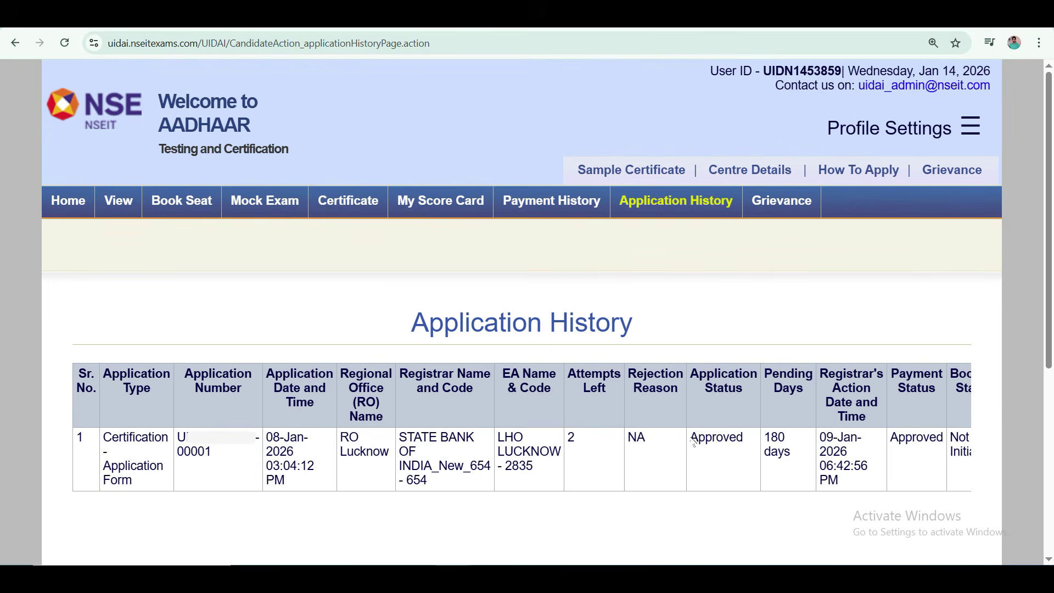
{"action": "left_click_drag", "start_coordinate": [693, 439], "coordinate": [754, 446]}
{"action": "left_click", "coordinate": [729, 446]}
{"action": "scroll", "coordinate": [295, 287], "scroll_direction": "down", "scroll_amount": 2}
{"action": "scroll", "coordinate": [295, 287], "scroll_direction": "right", "scroll_amount": 2}
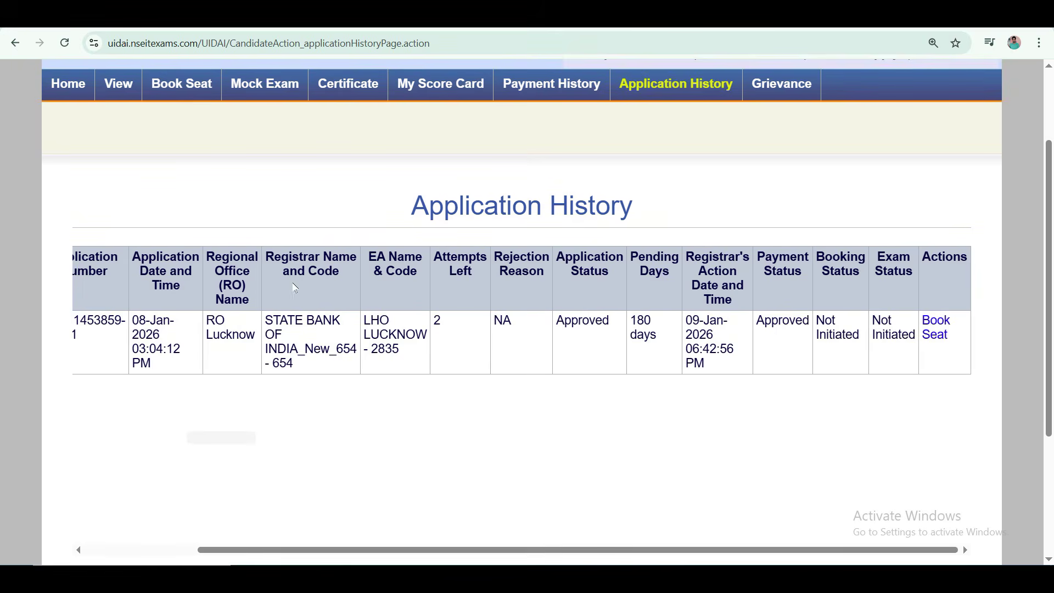
{"action": "left_click_drag", "start_coordinate": [757, 325], "coordinate": [811, 327]}
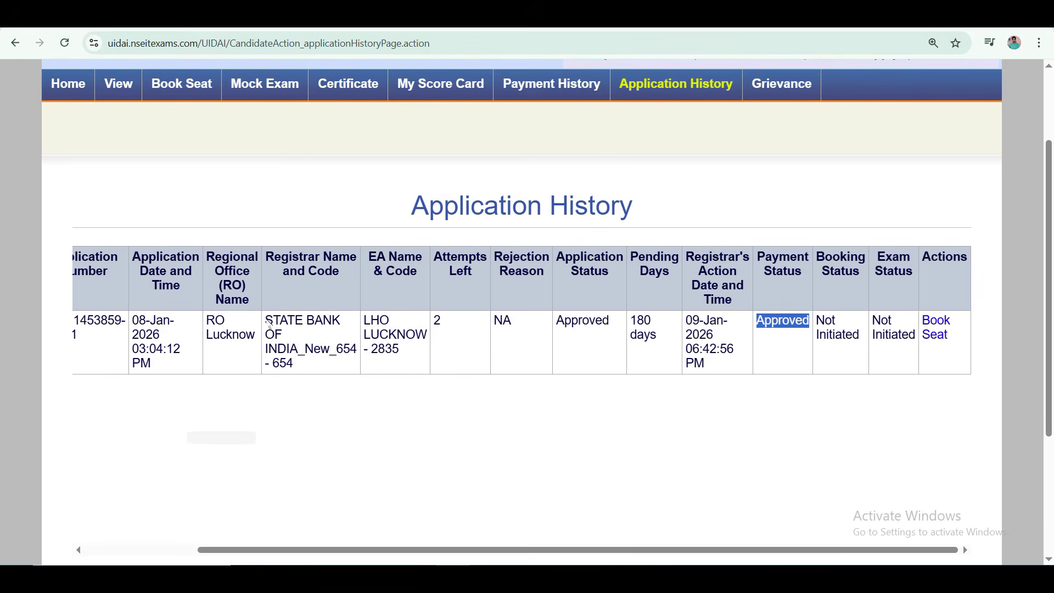
{"action": "left_click_drag", "start_coordinate": [267, 318], "coordinate": [322, 329]}
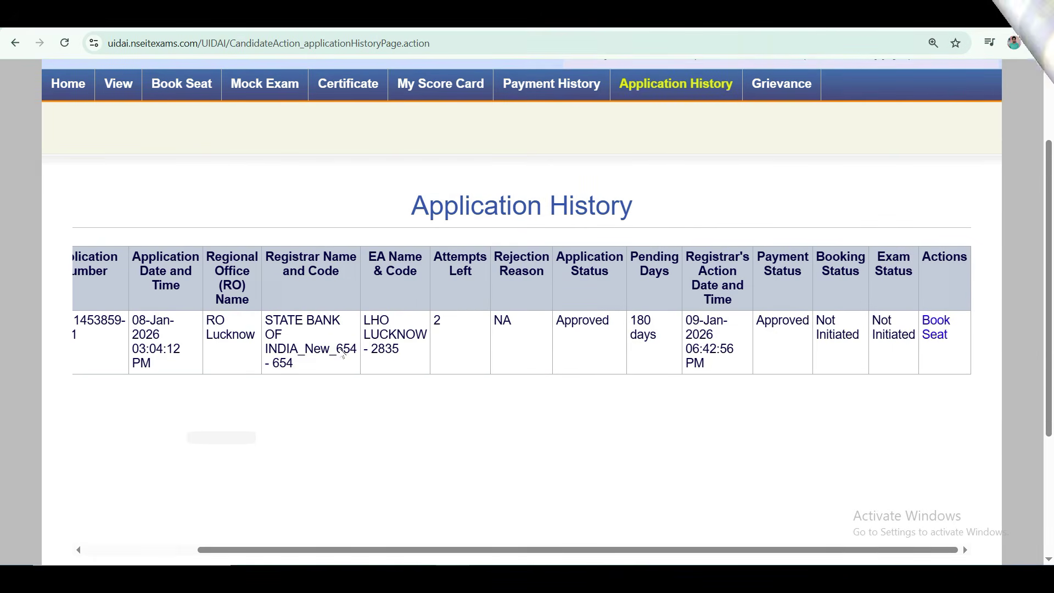
{"action": "left_click_drag", "start_coordinate": [344, 352], "coordinate": [369, 357]}
{"action": "left_click", "coordinate": [352, 361]}
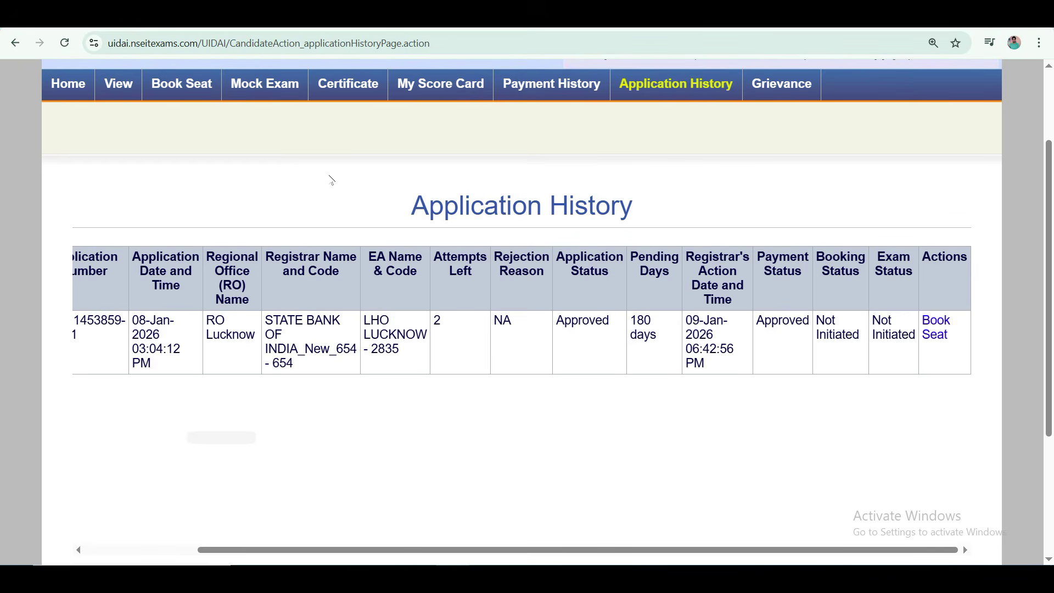
- Review the mock exam's chapter-wise test pattern and launch the Aadhaar enrolment operator / supervisor mock test
{"action": "left_click", "coordinate": [251, 89]}
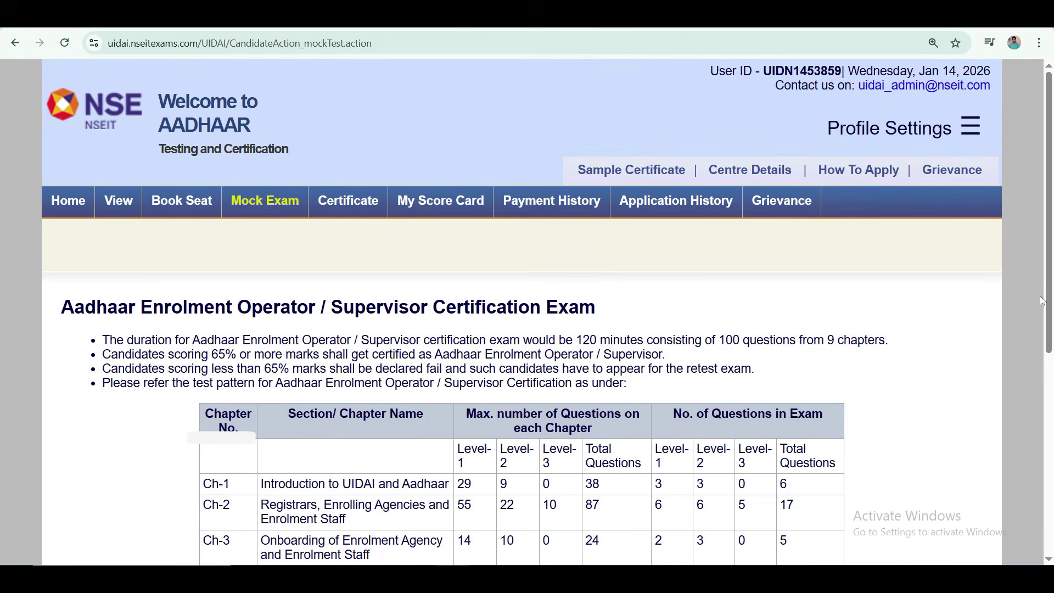
{"action": "left_click_drag", "start_coordinate": [1048, 314], "coordinate": [1050, 371]}
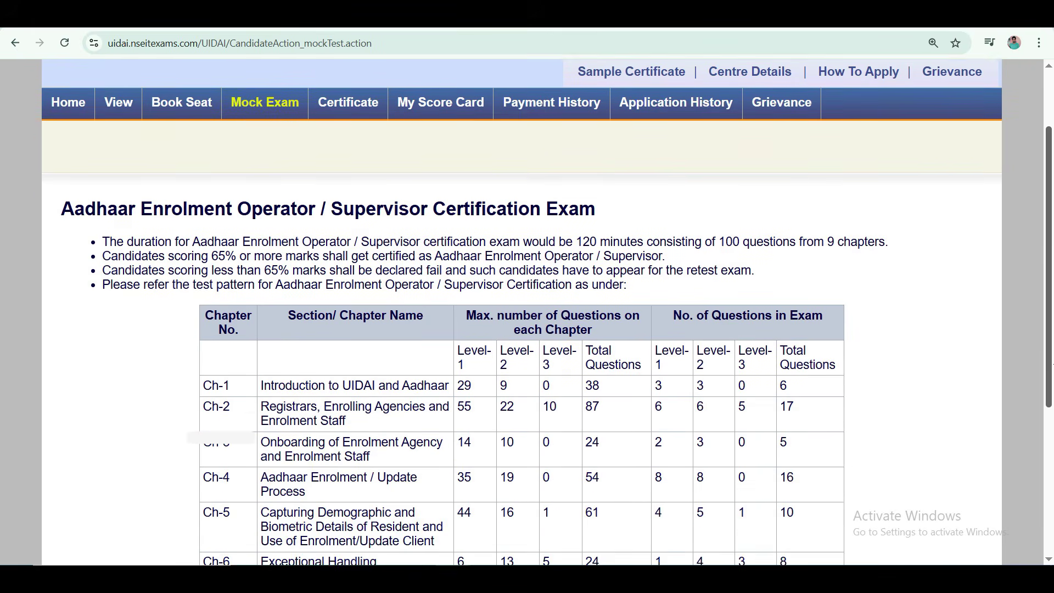
{"action": "left_click_drag", "start_coordinate": [1045, 369], "coordinate": [1048, 415]}
{"action": "scroll", "coordinate": [273, 313], "scroll_direction": "down", "scroll_amount": 2}
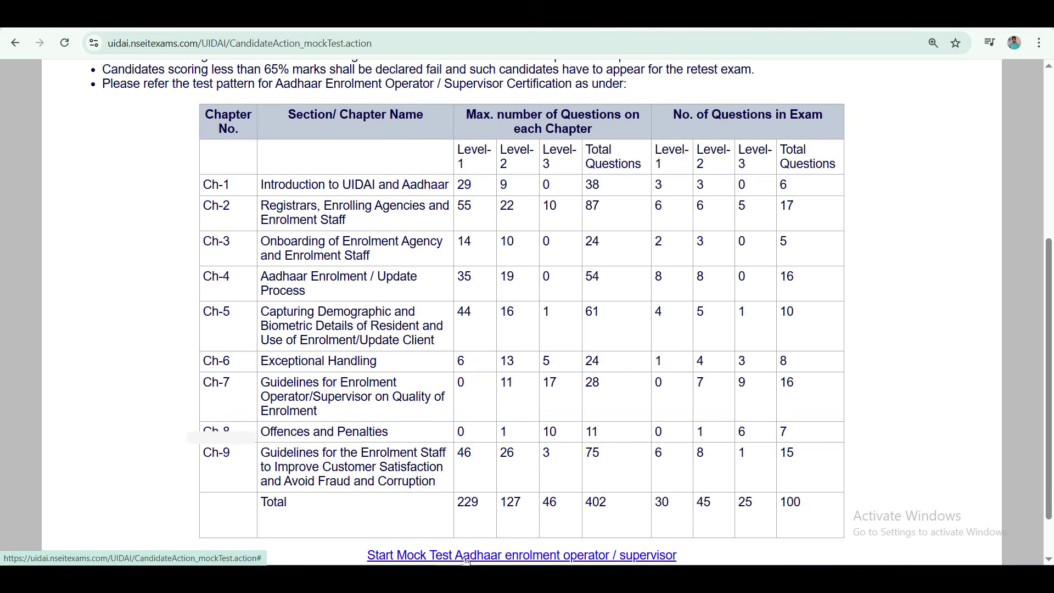
{"action": "left_click", "coordinate": [587, 556]}
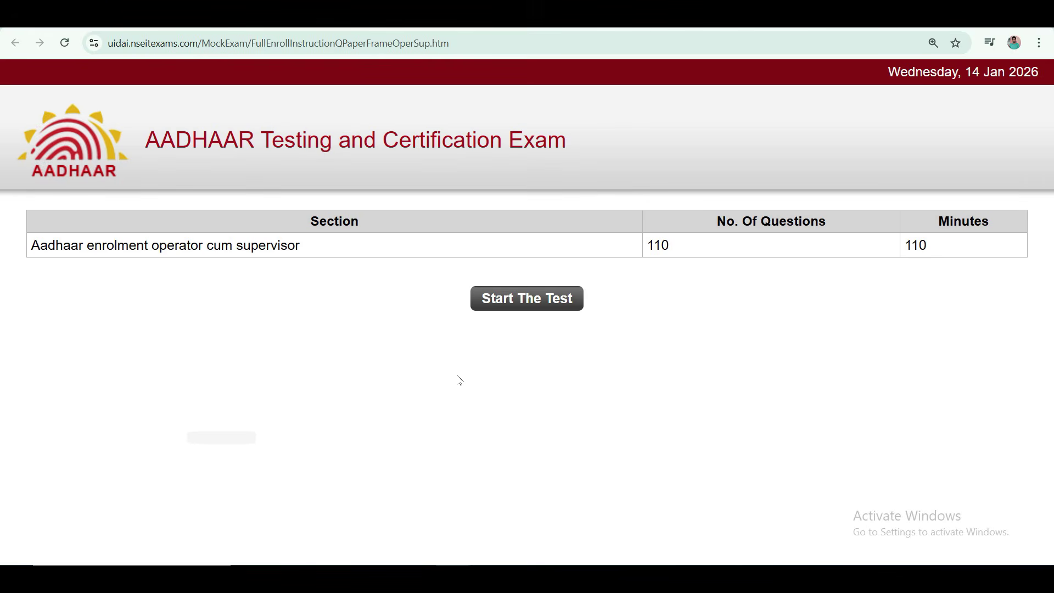
- Start the test with the Aadhaar Enrolment Operator cum Supervisor section selected
{"action": "left_click", "coordinate": [527, 302]}
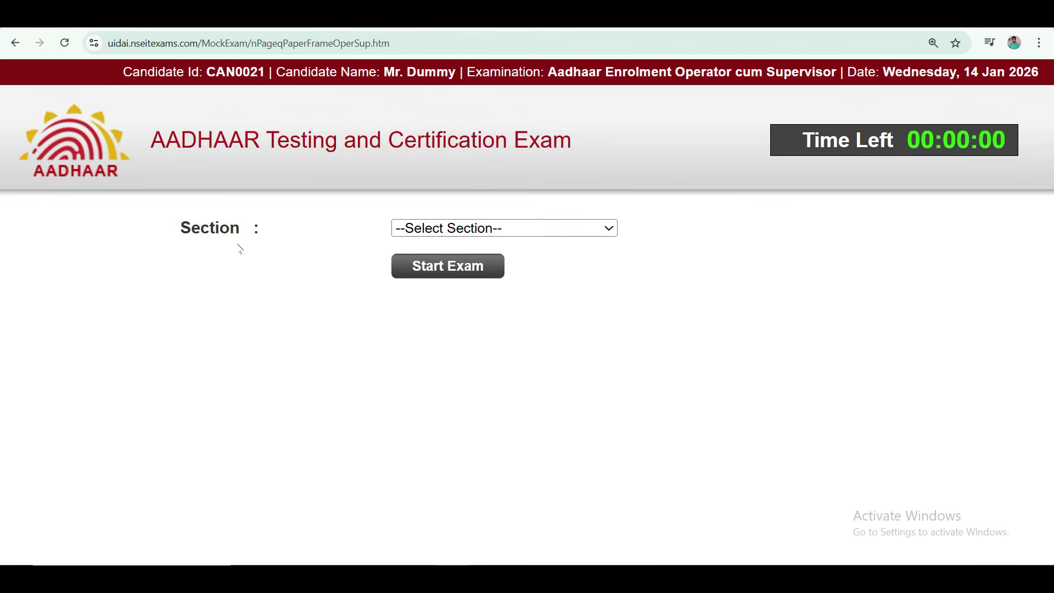
{"action": "left_click", "coordinate": [472, 230]}
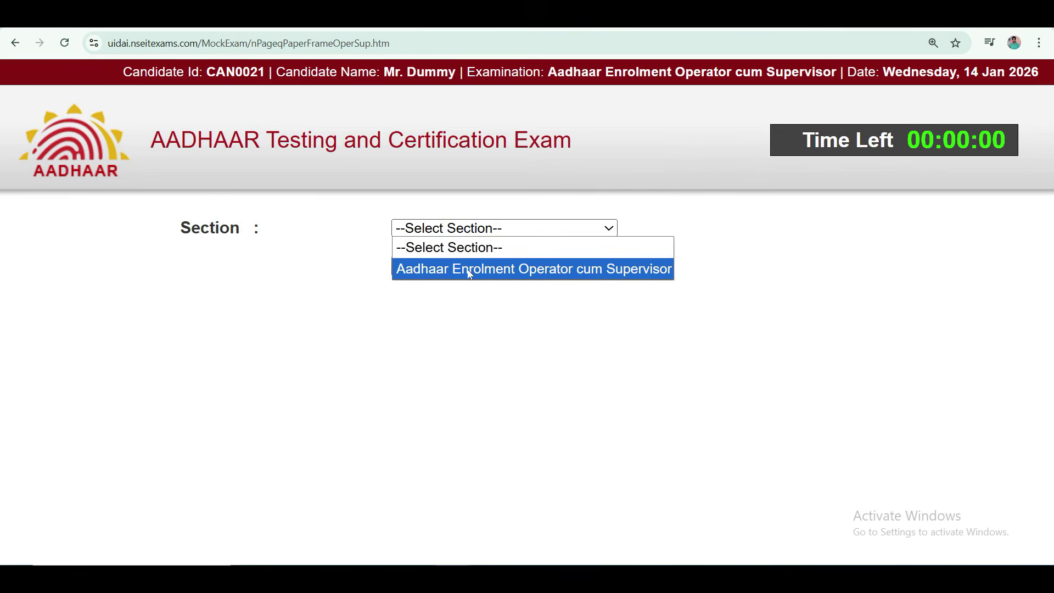
{"action": "left_click", "coordinate": [469, 269]}
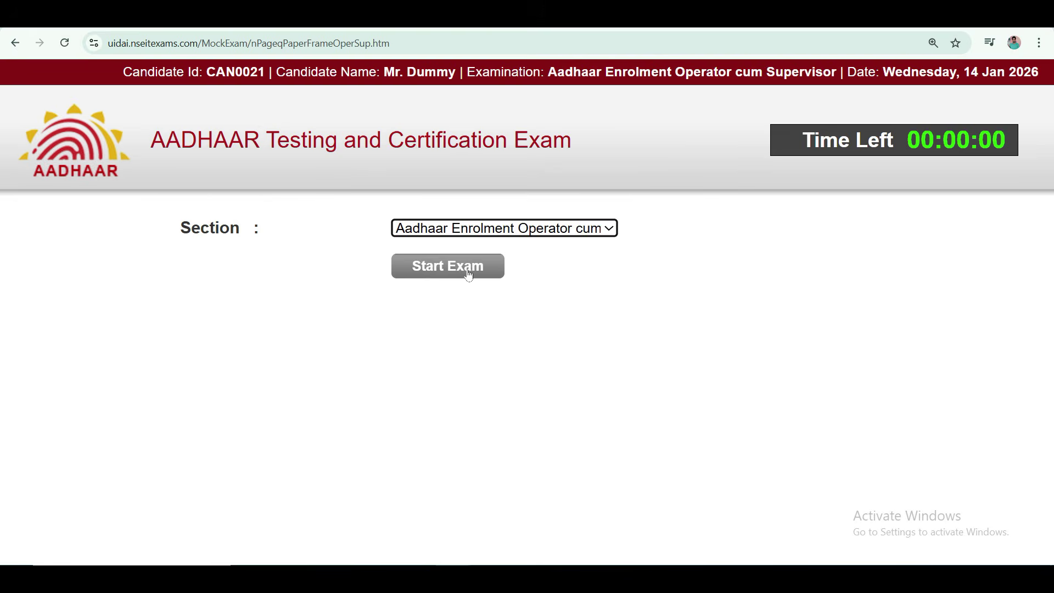
{"action": "left_click", "coordinate": [447, 267]}
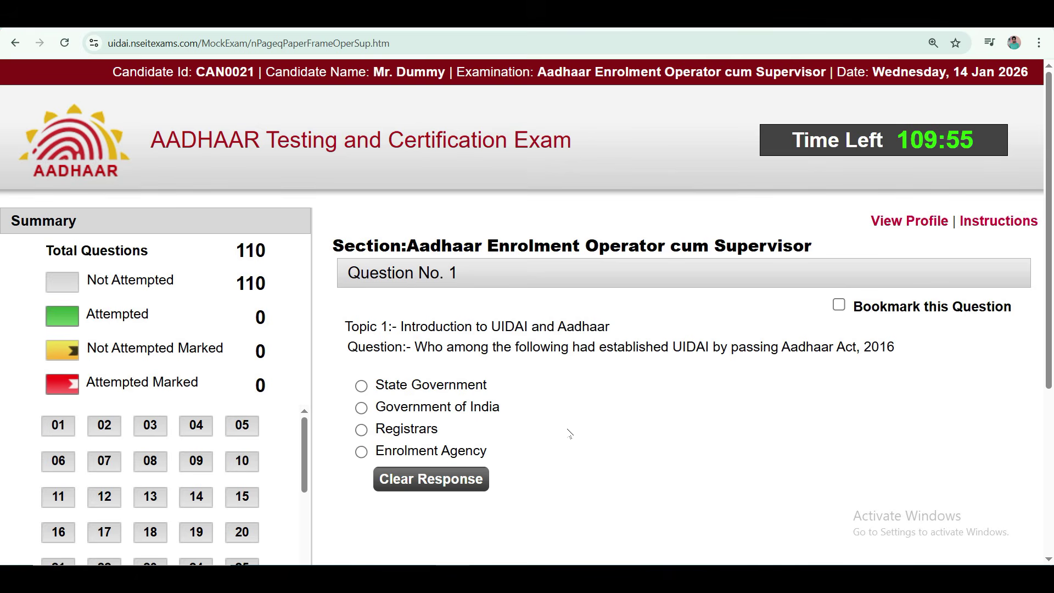
- Answer question 1 with "State Government" and move on to question 2
{"action": "left_click_drag", "start_coordinate": [1048, 317], "coordinate": [1051, 340]}
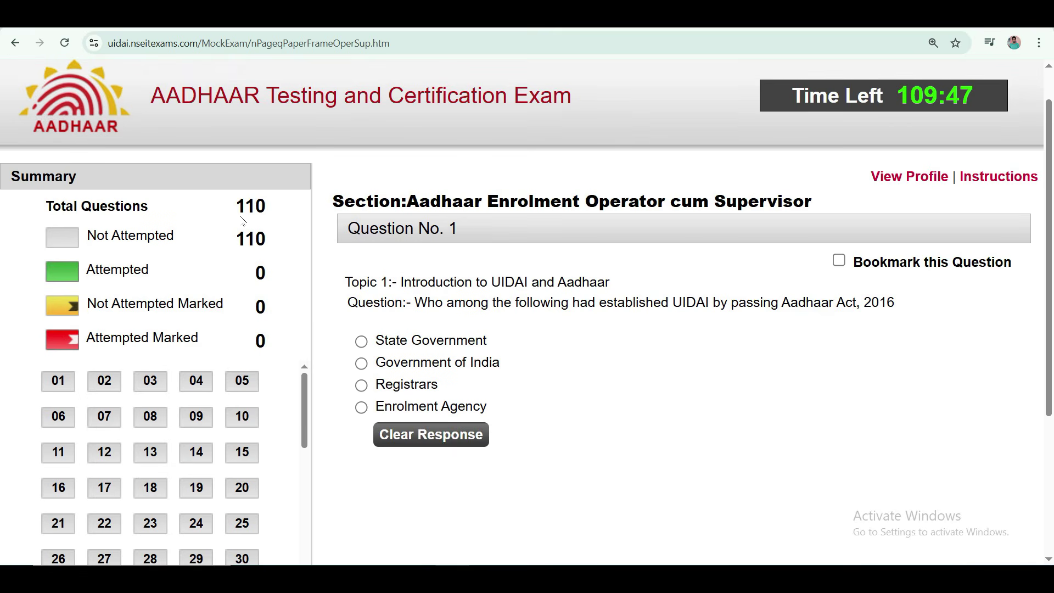
{"action": "left_click_drag", "start_coordinate": [240, 217], "coordinate": [283, 218]}
{"action": "left_click", "coordinate": [284, 217]}
{"action": "left_click", "coordinate": [361, 343]}
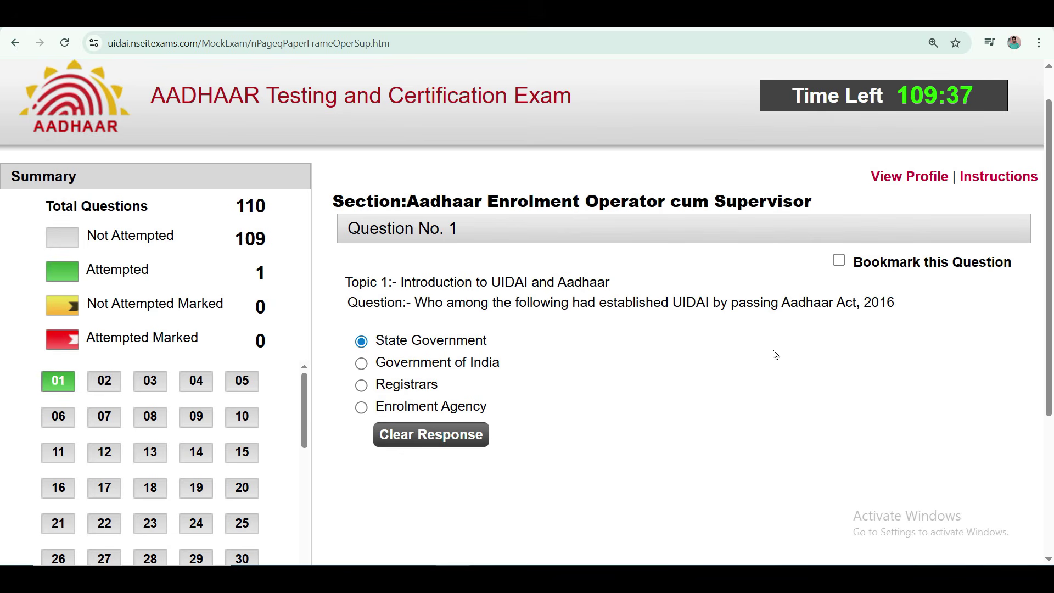
{"action": "left_click_drag", "start_coordinate": [1049, 382], "coordinate": [1049, 383]}
{"action": "scroll", "coordinate": [1049, 383], "scroll_direction": "down", "scroll_amount": 4}
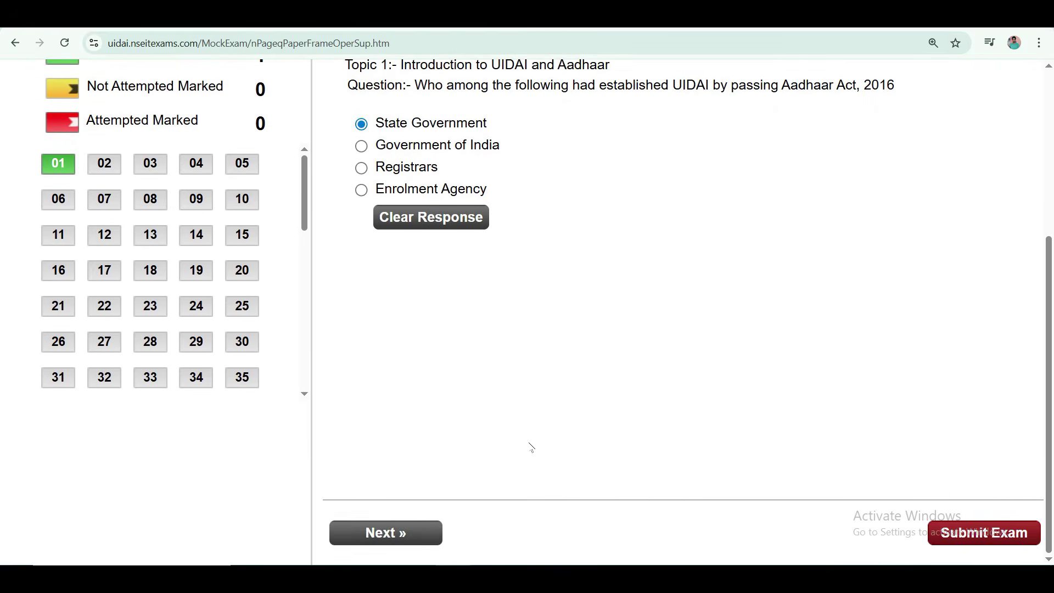
{"action": "key", "text": "ctrl+minus"}
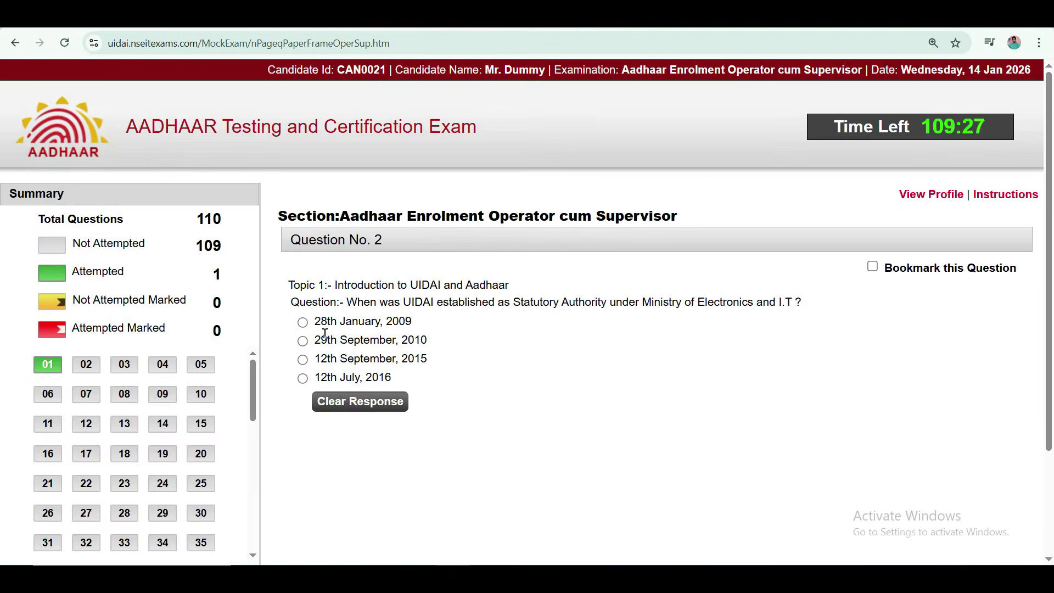
- Answer question 2 with "12th July, 2016" and question 3 with "UIDAI", then advance to question 4
{"action": "left_click", "coordinate": [302, 378]}
{"action": "scroll", "coordinate": [511, 392], "scroll_direction": "down", "scroll_amount": 3}
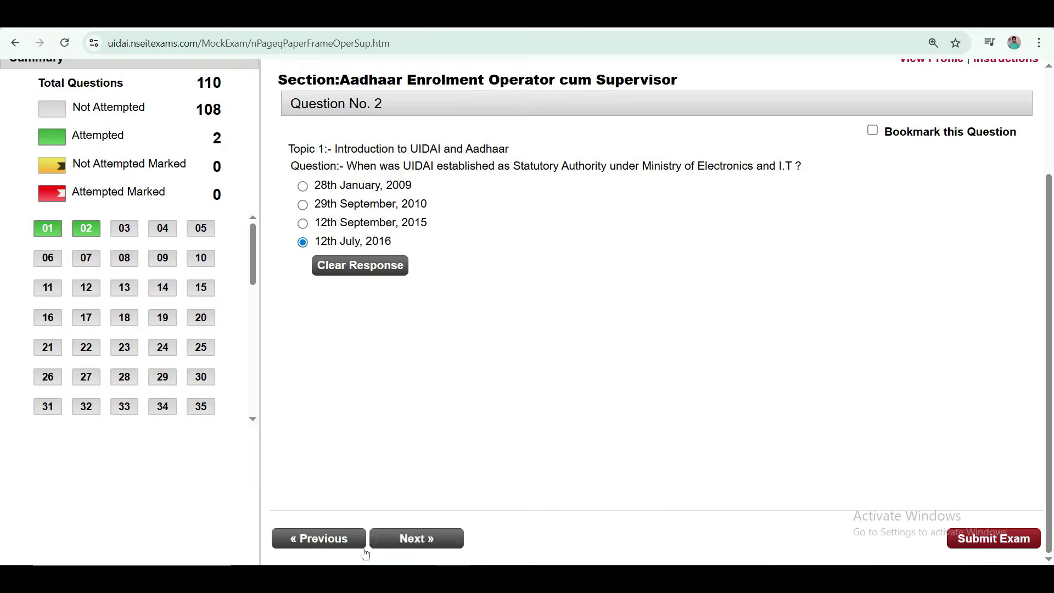
{"action": "left_click", "coordinate": [403, 545]}
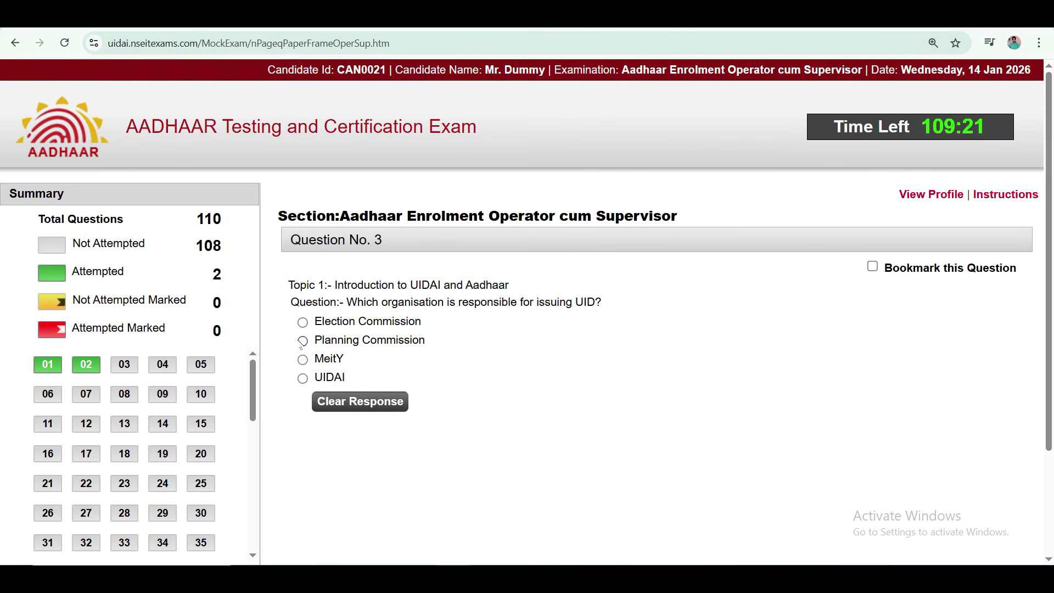
{"action": "left_click", "coordinate": [302, 378]}
{"action": "scroll", "coordinate": [540, 409], "scroll_direction": "down", "scroll_amount": 1}
{"action": "scroll", "coordinate": [541, 409], "scroll_direction": "down", "scroll_amount": 1}
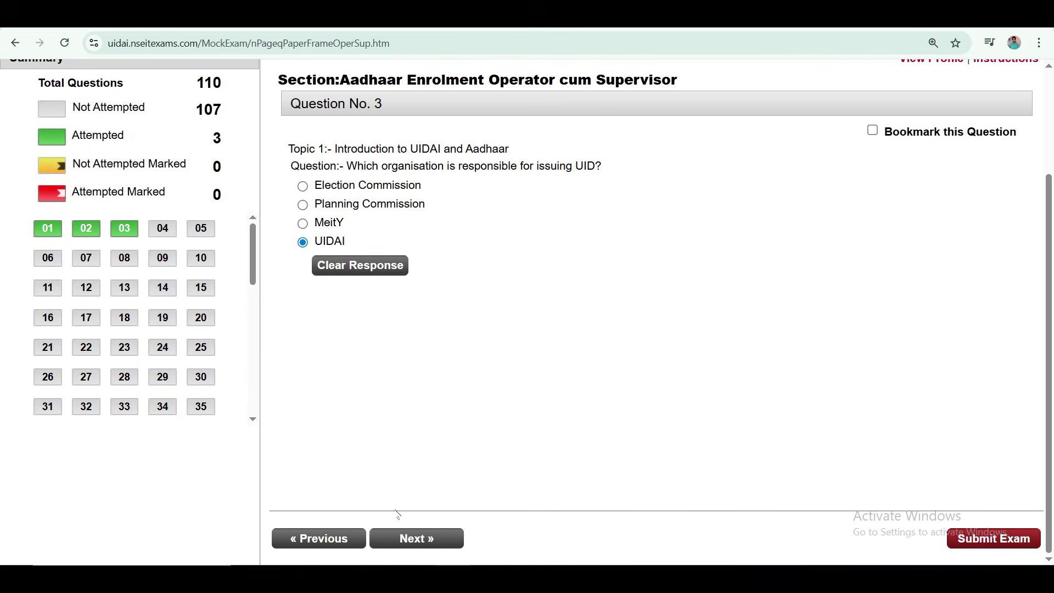
{"action": "left_click", "coordinate": [414, 540]}
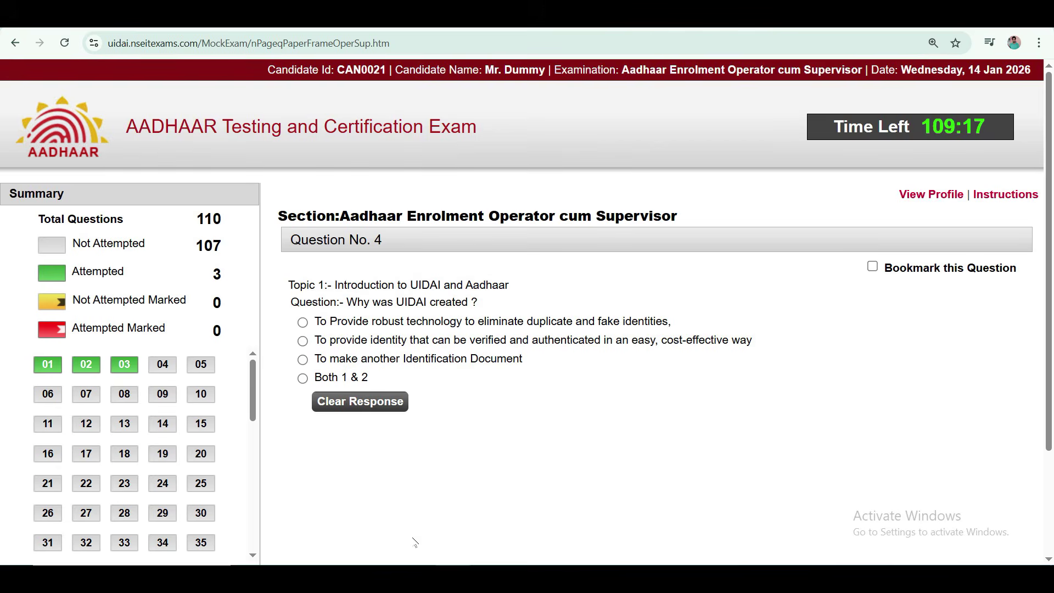
- Answer question 4 with "To Provide robust technology to eliminate duplicate and fake identities" and advance to question 5
{"action": "scroll", "coordinate": [506, 497], "scroll_direction": "down", "scroll_amount": 2}
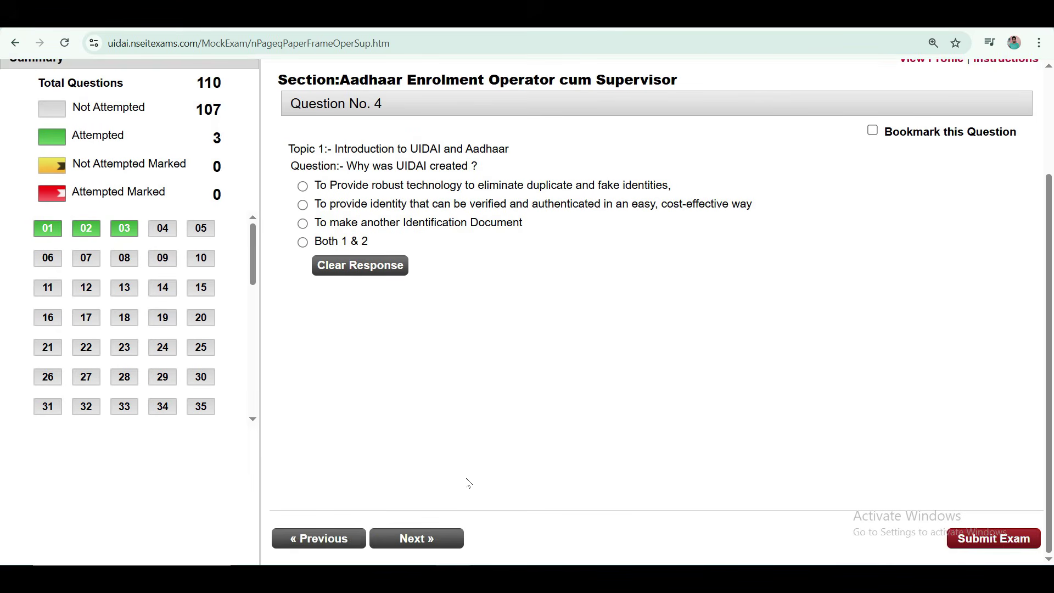
{"action": "left_click", "coordinate": [303, 186]}
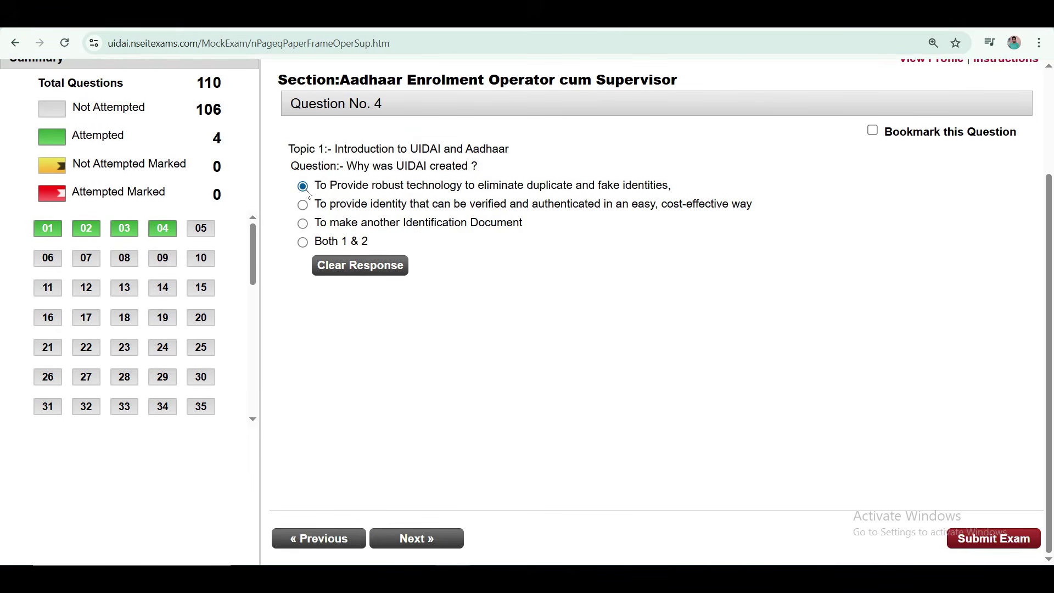
{"action": "left_click", "coordinate": [427, 540]}
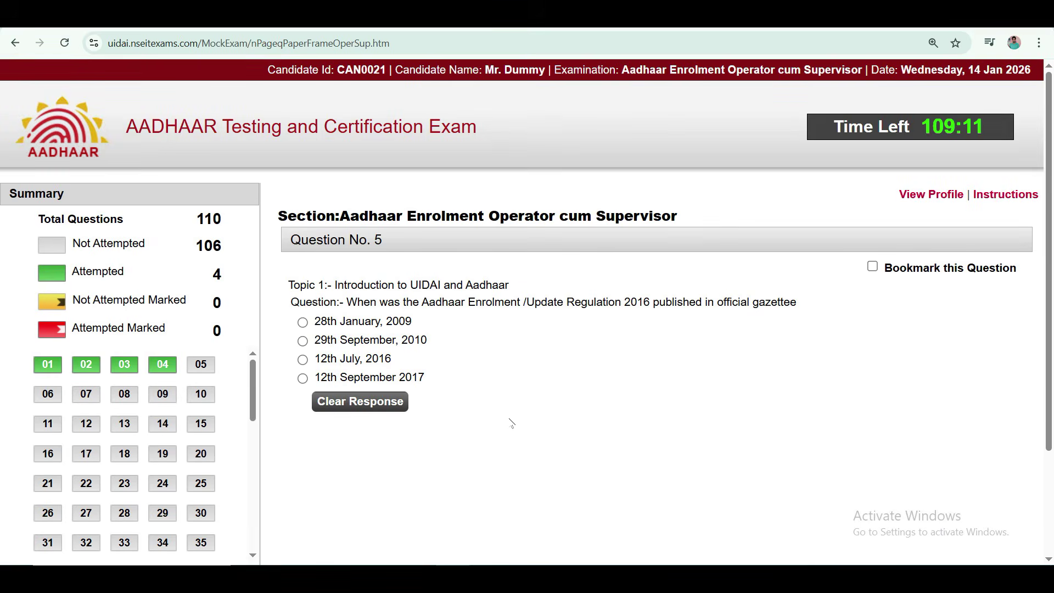
- Answer question 5 with "29th September, 2010" and advance to question 6
{"action": "scroll", "coordinate": [510, 423], "scroll_direction": "down", "scroll_amount": 2}
{"action": "left_click", "coordinate": [303, 186]}
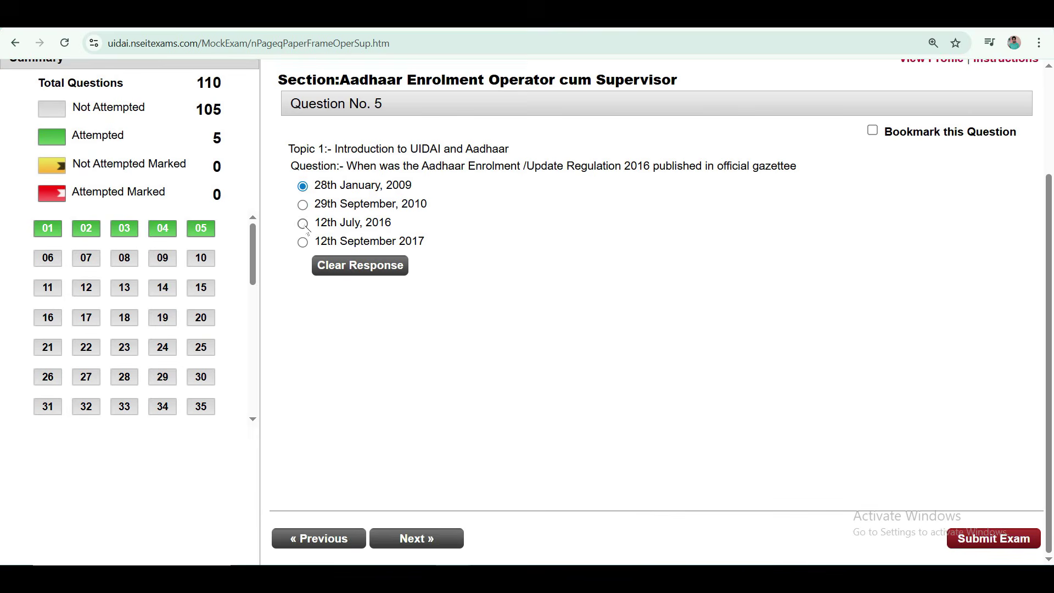
{"action": "left_click", "coordinate": [302, 205]}
{"action": "left_click", "coordinate": [422, 539]}
- Answer question 6 with "Any Entity under central Govt. Ministry, State Government" and question 7 with "Display adequate information about Aadhaar enrolment and update on their websites"
{"action": "scroll", "coordinate": [485, 484], "scroll_direction": "down", "scroll_amount": 3}
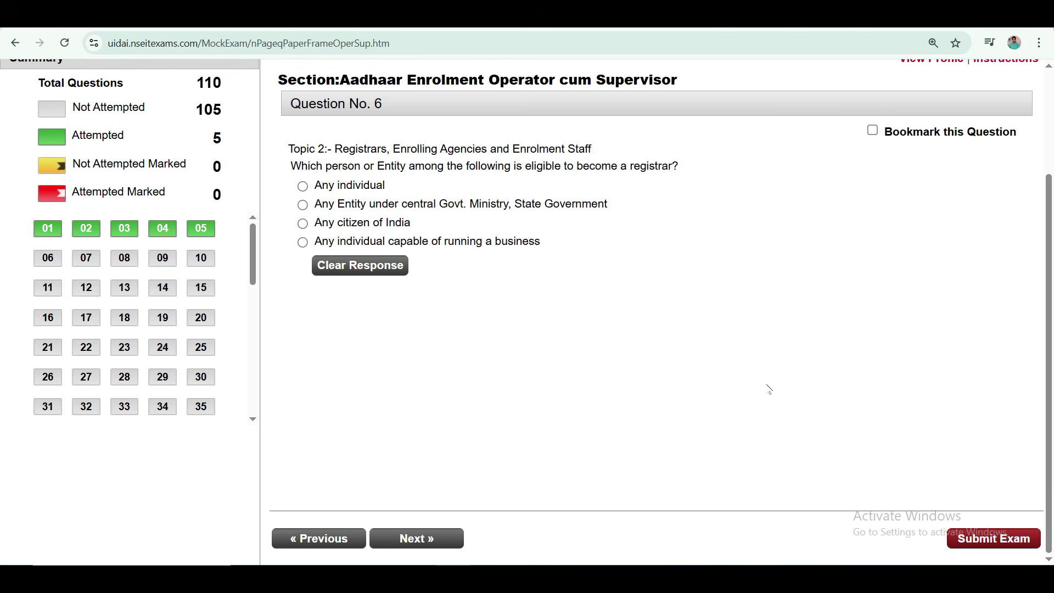
{"action": "key", "text": "ctrl+0"}
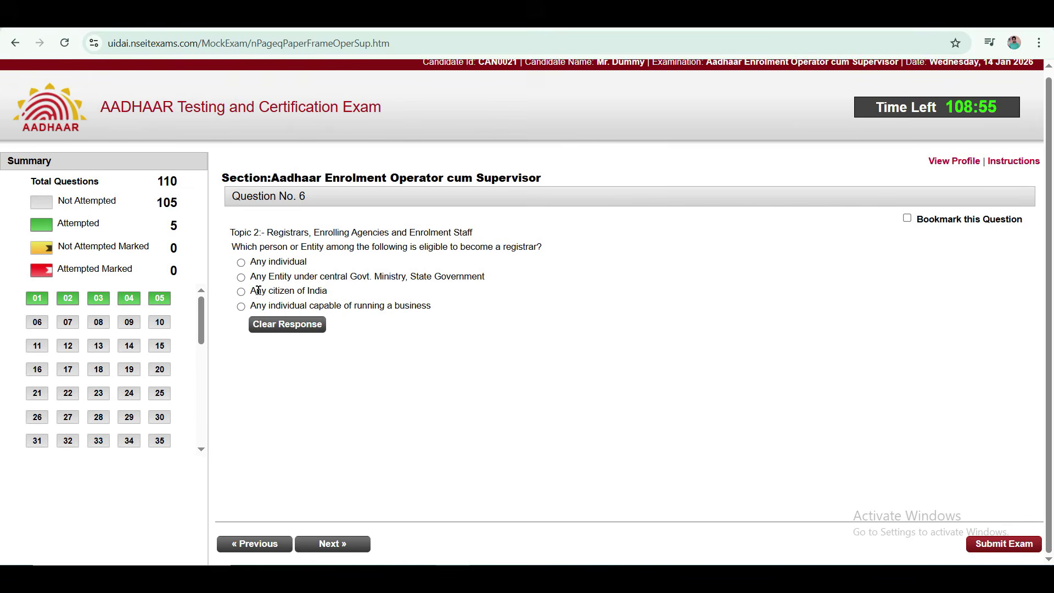
{"action": "left_click", "coordinate": [241, 278]}
{"action": "left_click", "coordinate": [331, 543]}
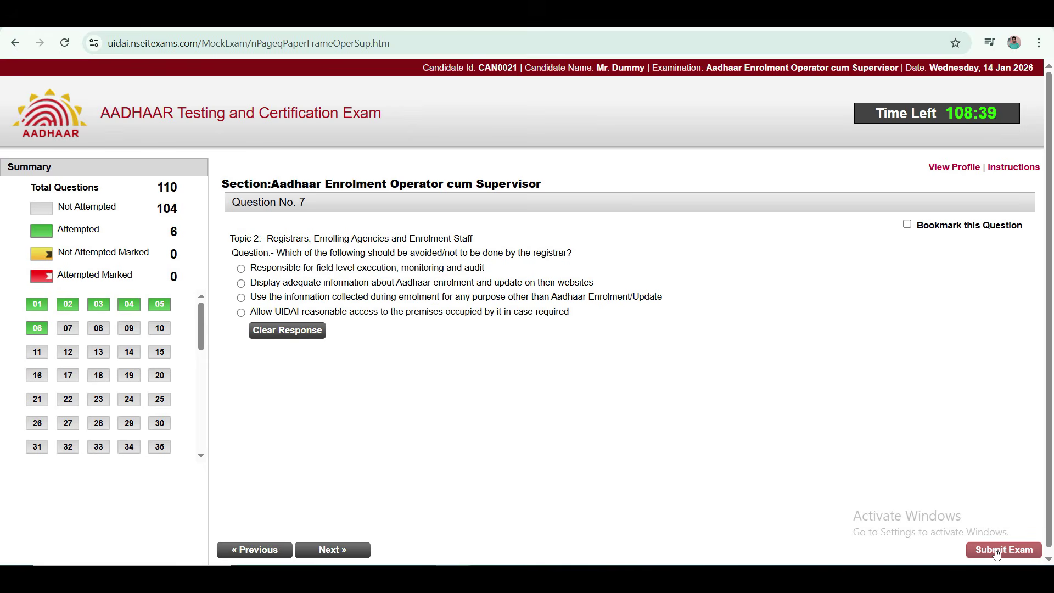
{"action": "left_click", "coordinate": [241, 284]}
- Submit the exam and finish it through the successive confirmation warnings to open the score card
{"action": "left_click", "coordinate": [985, 555]}
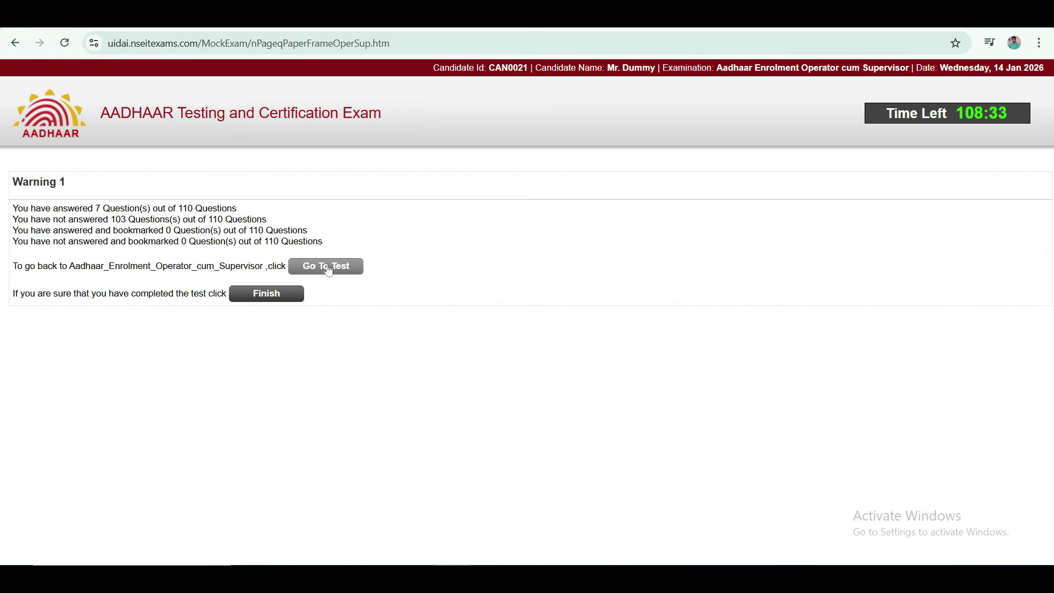
{"action": "left_click", "coordinate": [324, 274]}
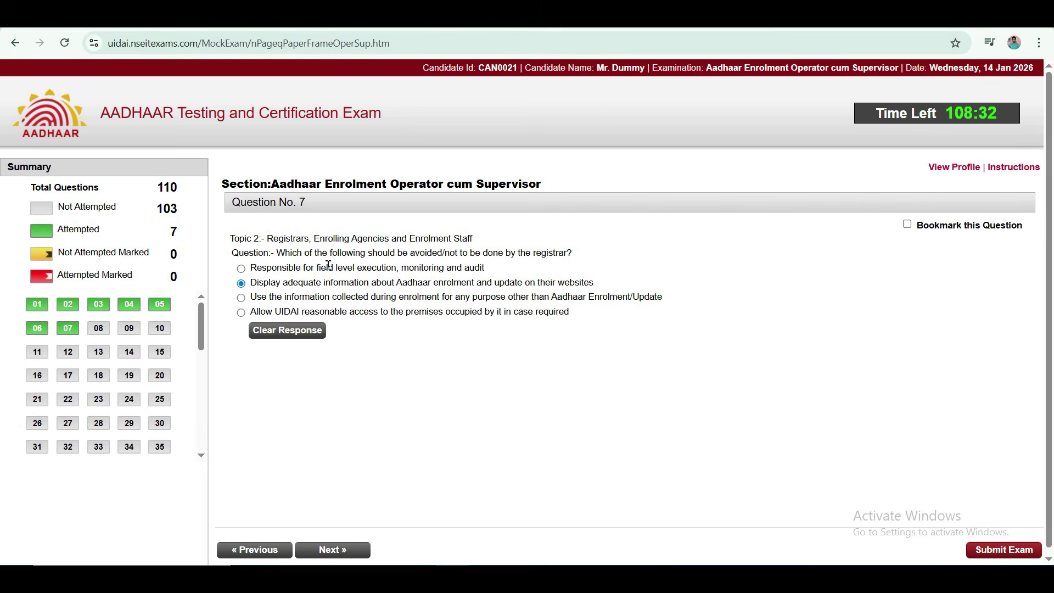
{"action": "left_click", "coordinate": [1000, 551]}
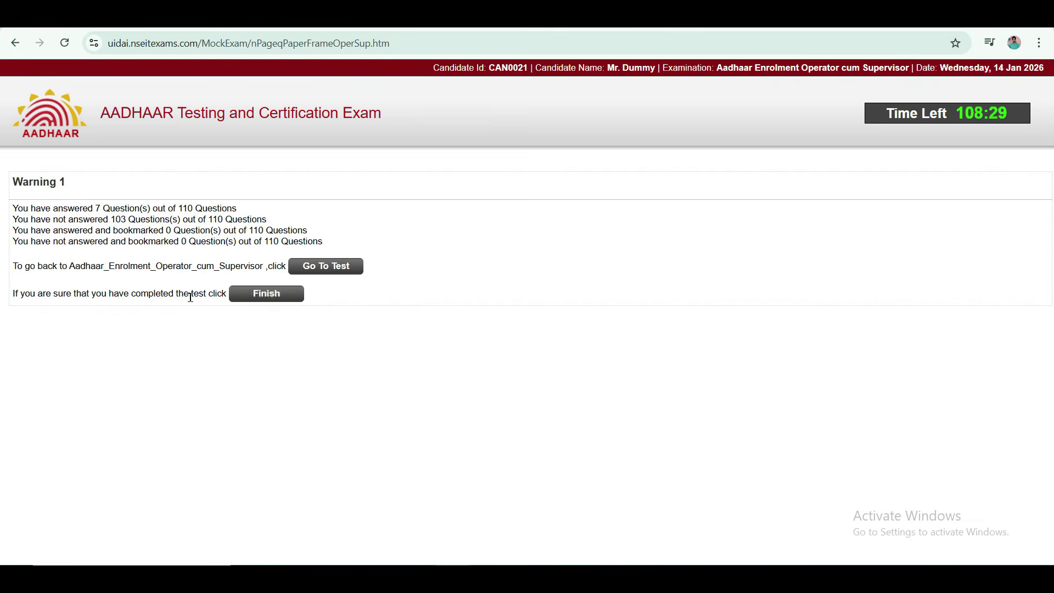
{"action": "left_click", "coordinate": [261, 296]}
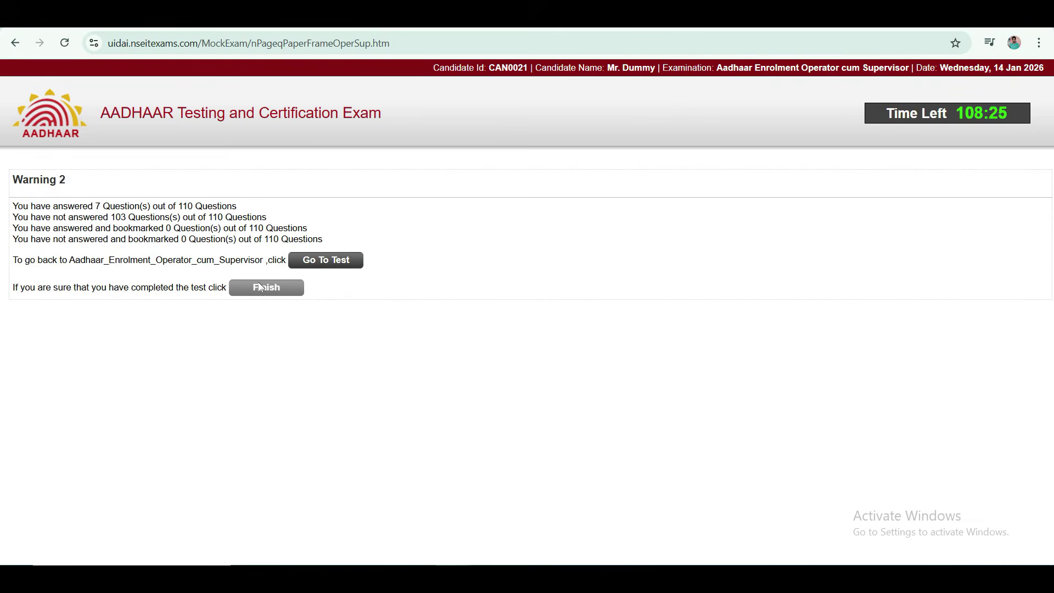
{"action": "left_click", "coordinate": [262, 287]}
{"action": "left_click", "coordinate": [160, 258]}
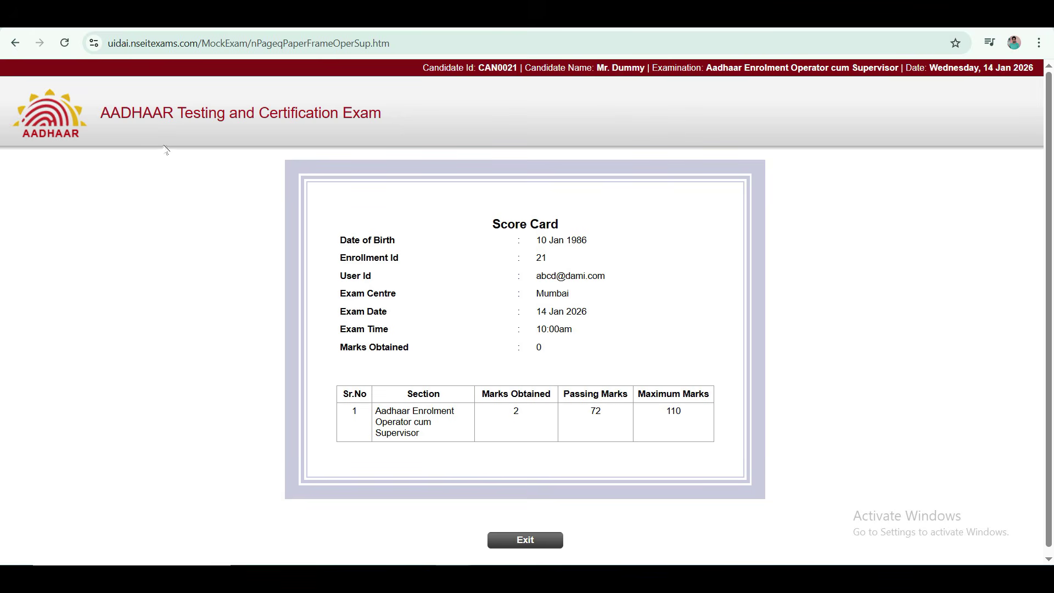
- Examine the passing marks and marks obtained on the score card
{"action": "left_click_drag", "start_coordinate": [586, 415], "coordinate": [624, 414]}
{"action": "left_click", "coordinate": [624, 418]}
{"action": "double_click", "coordinate": [594, 410]}
{"action": "left_click", "coordinate": [521, 436]}
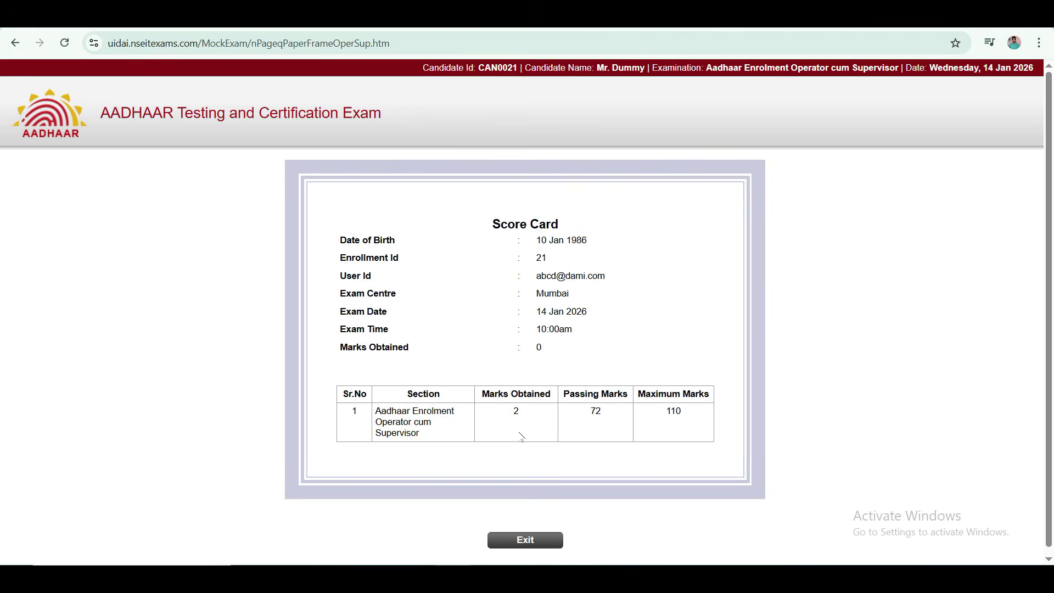